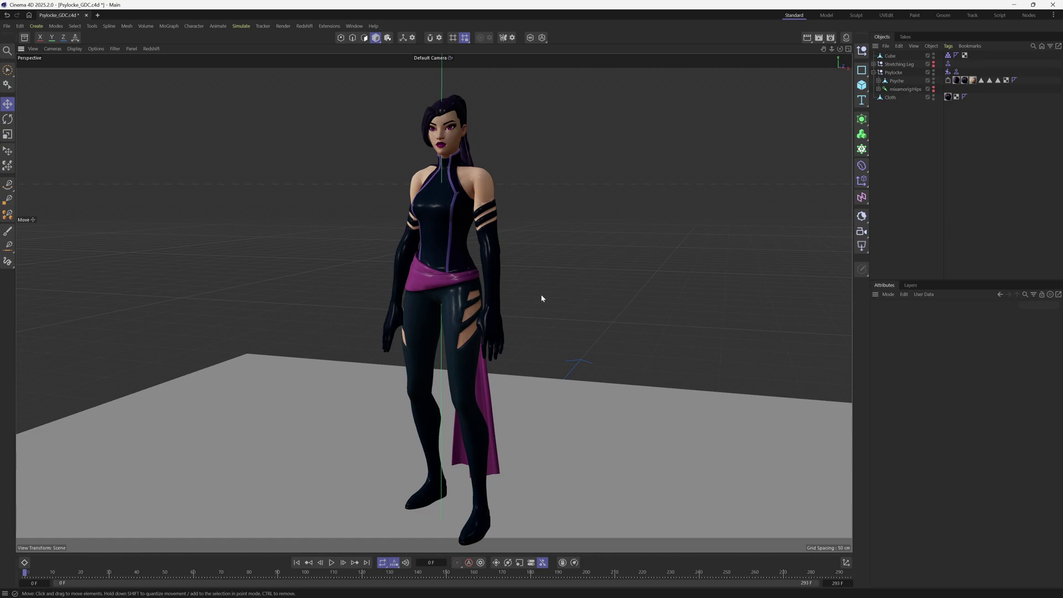
Step: Select the purple hanging sash object Cloth and detach the simulation tag list as a floating palette
left_click_drag(541, 298, 424, 314, "alt")
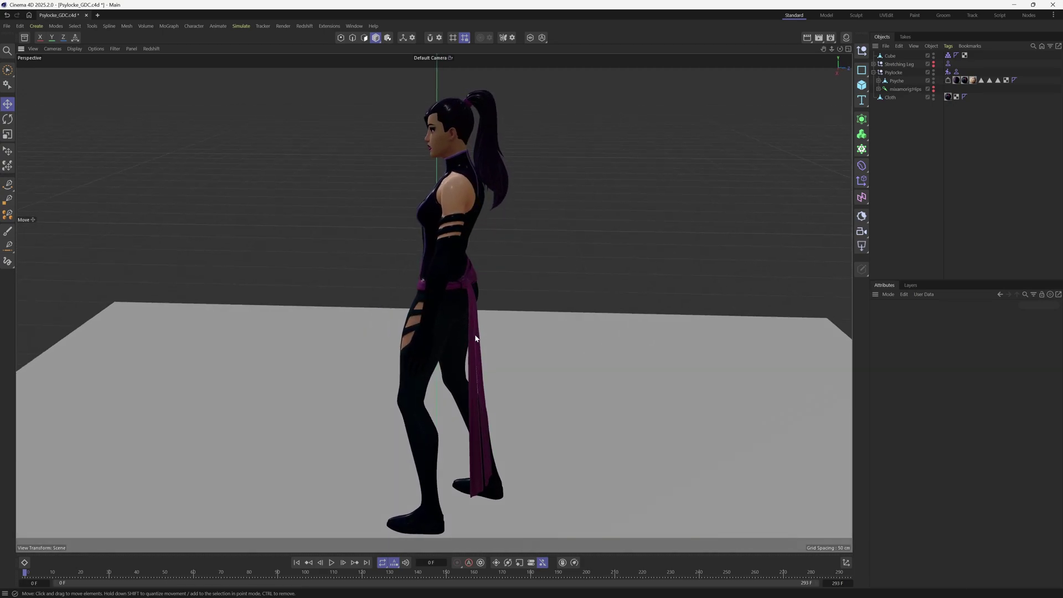
scroll(475, 338, "up", 3)
left_click(494, 482)
left_click_drag(495, 482, 519, 275, "alt")
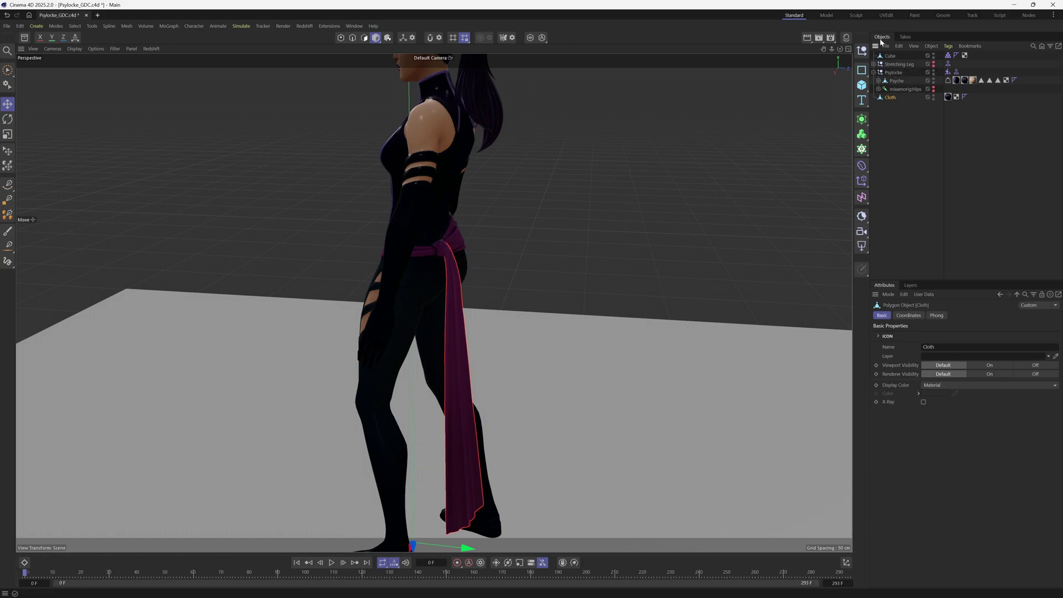
left_click(948, 46)
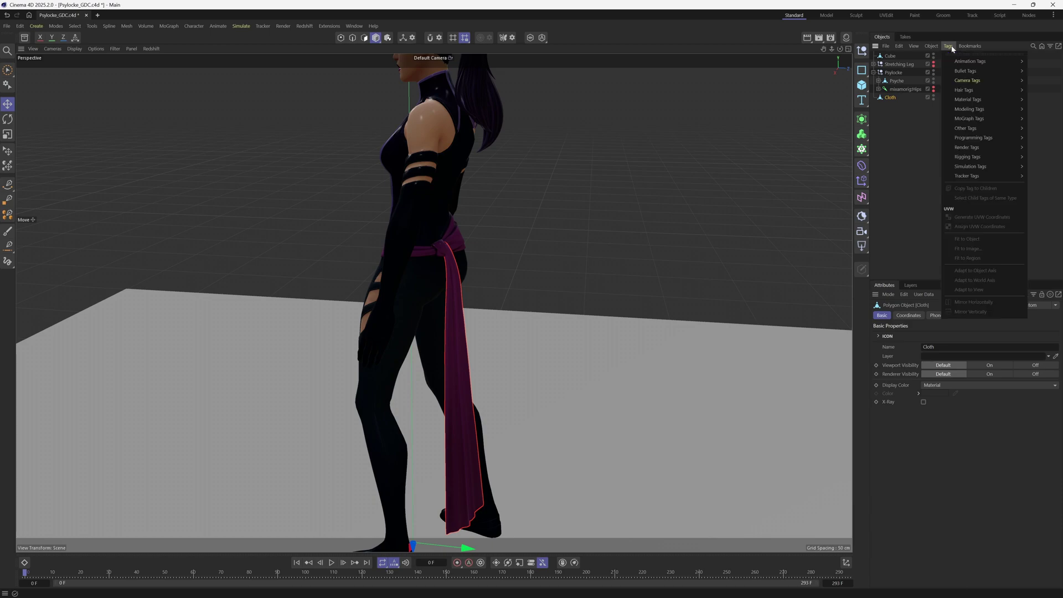
mouse_move(979, 167)
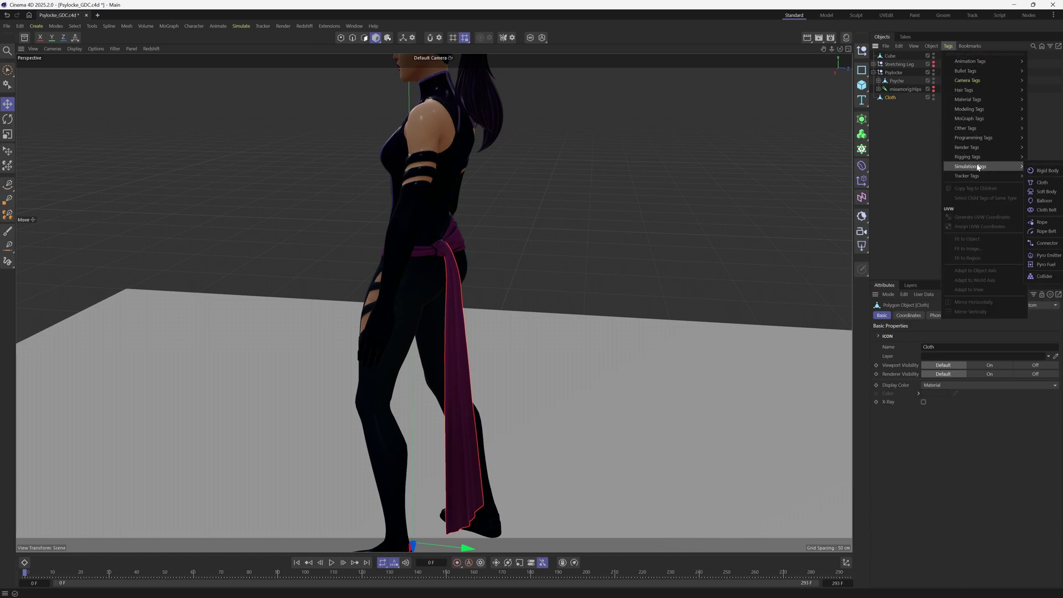
left_click(1034, 165)
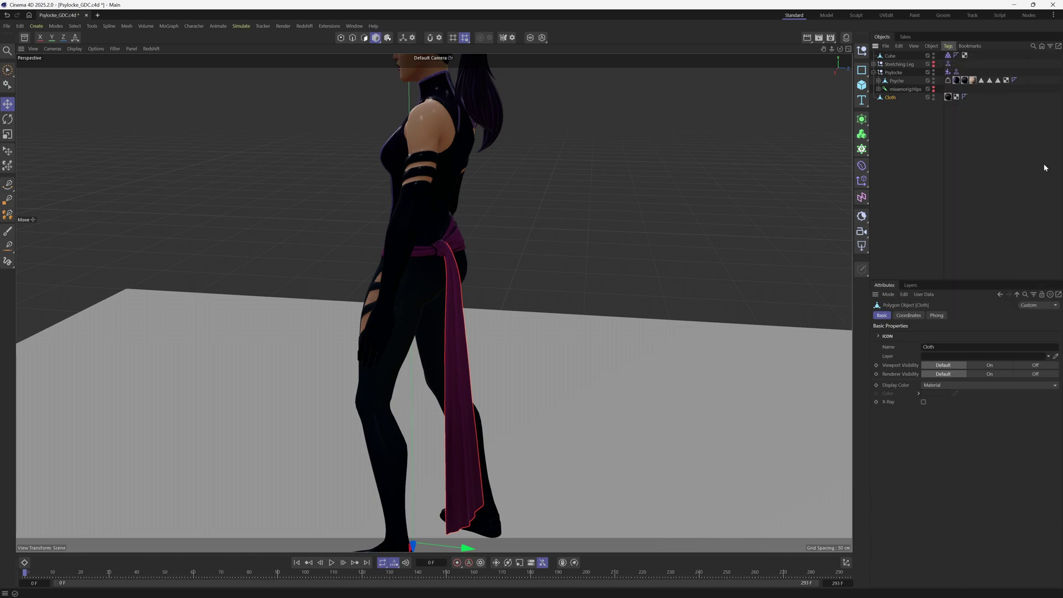
left_click_drag(1029, 154, 562, 147)
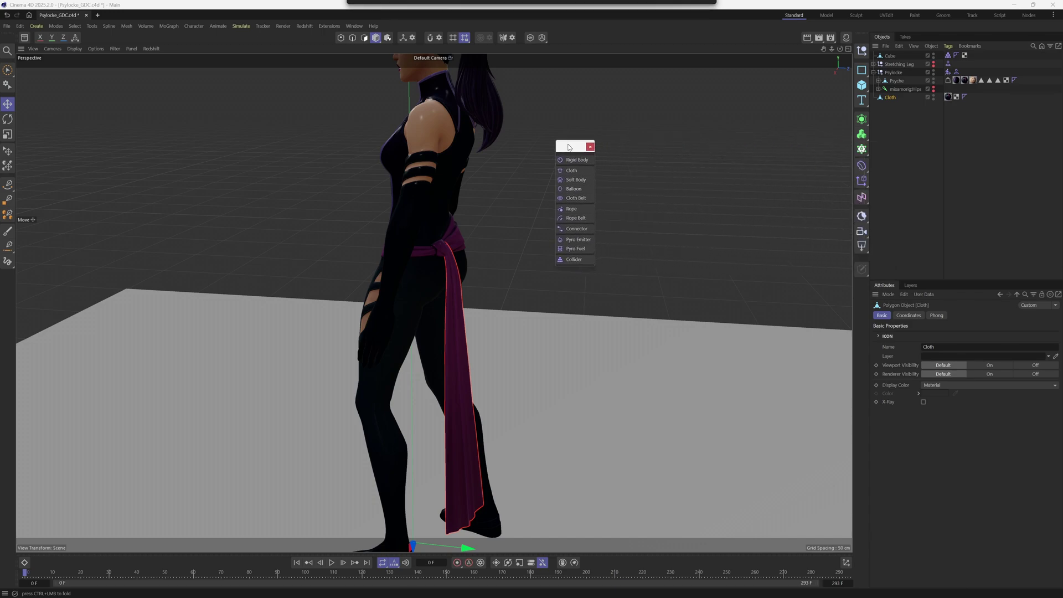
Step: Add a Cloth Belt tag and a Cloth tag to the sash, and show the belt tag's properties
left_click(575, 199)
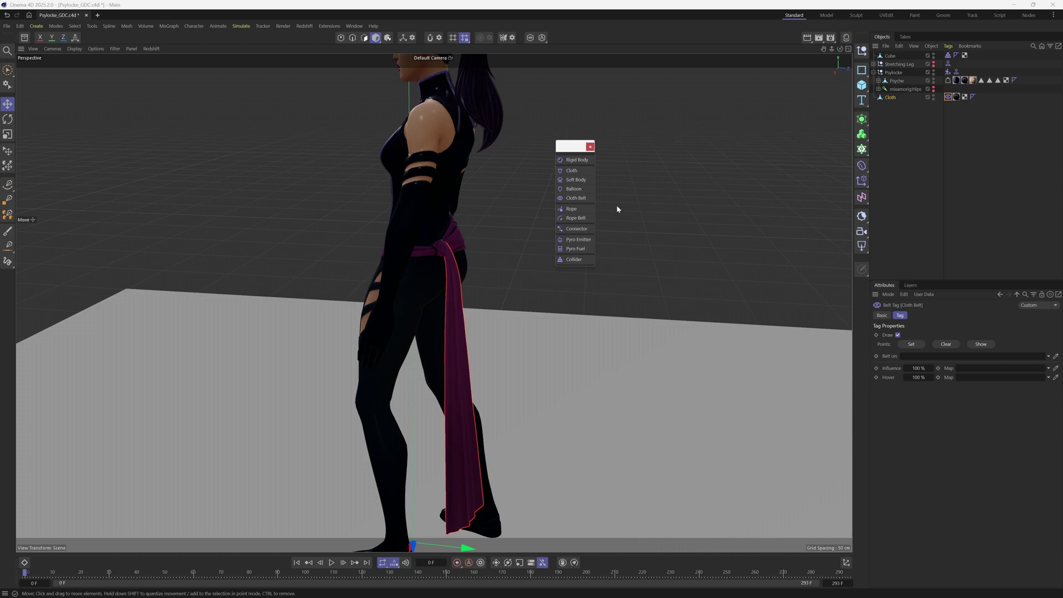
left_click(571, 175)
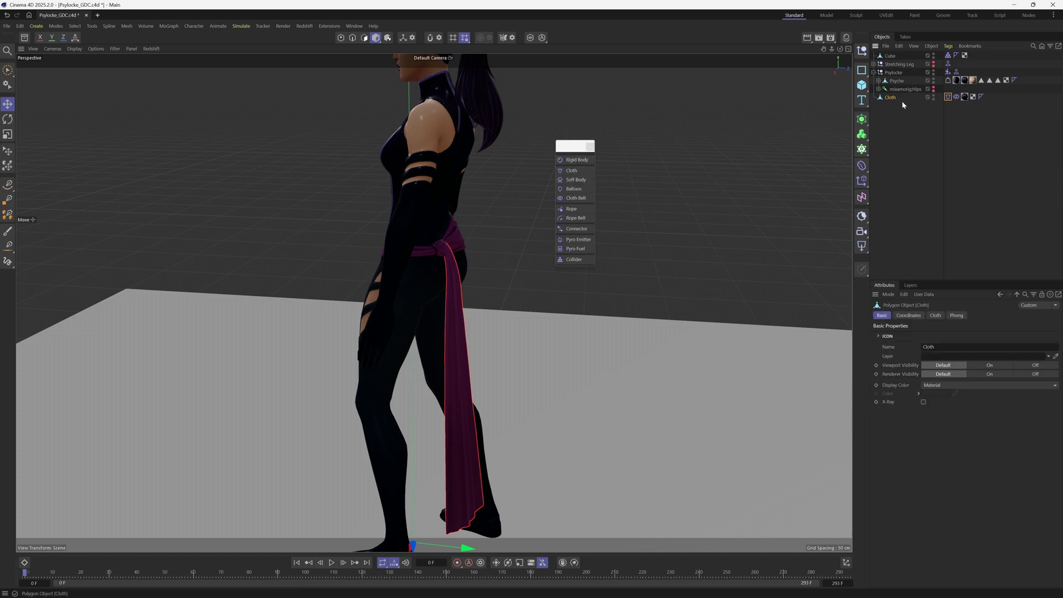
left_click(948, 98)
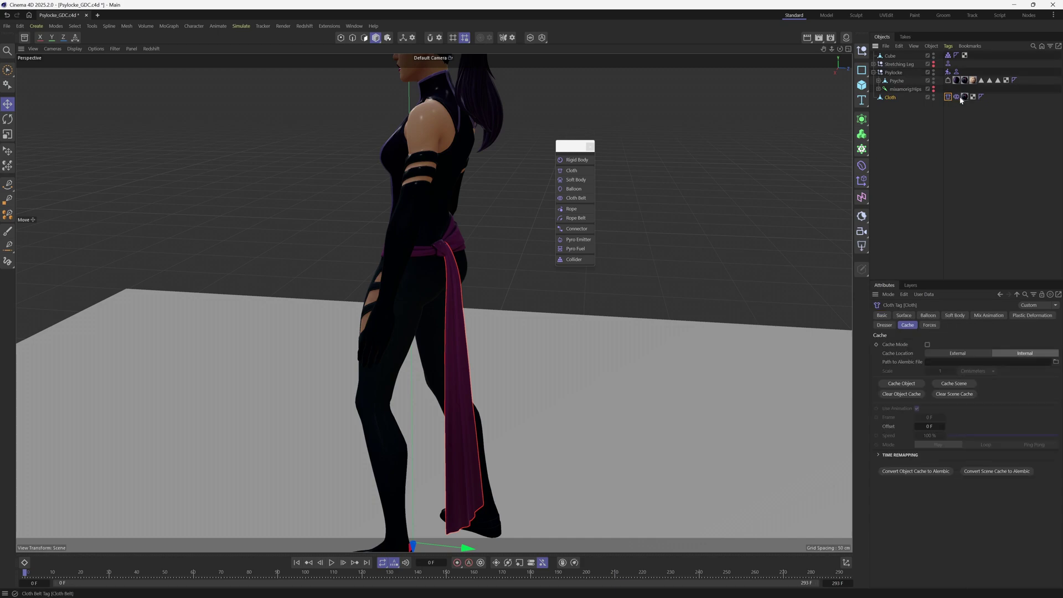
left_click(958, 98)
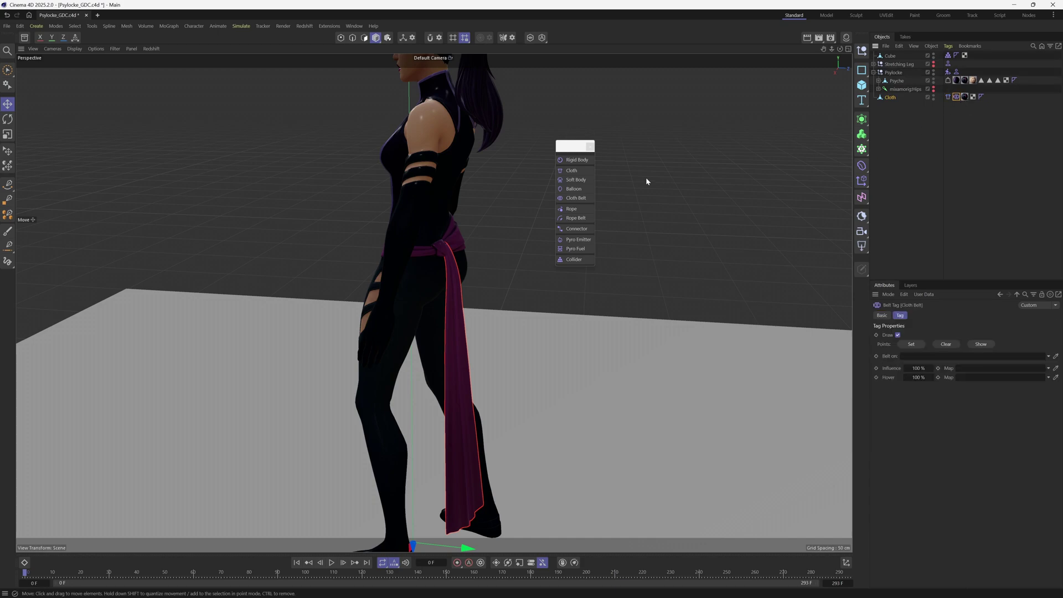
Step: Switch the sash to point editing mode and close the floating simulation tag palette
scroll(445, 251, "up", 5)
scroll(445, 251, "up", 8)
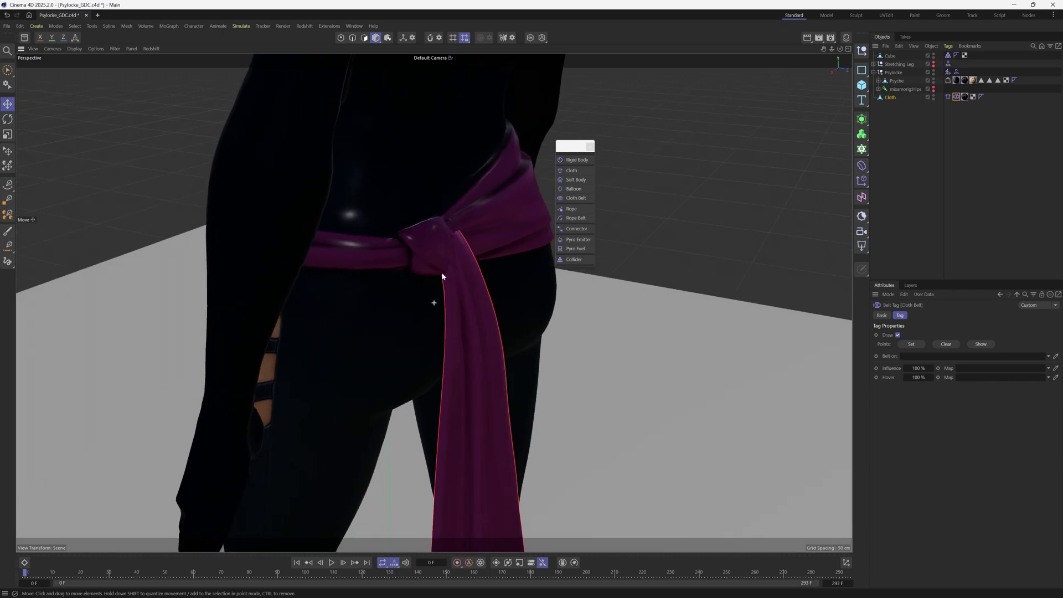
scroll(777, 112, "up", 1)
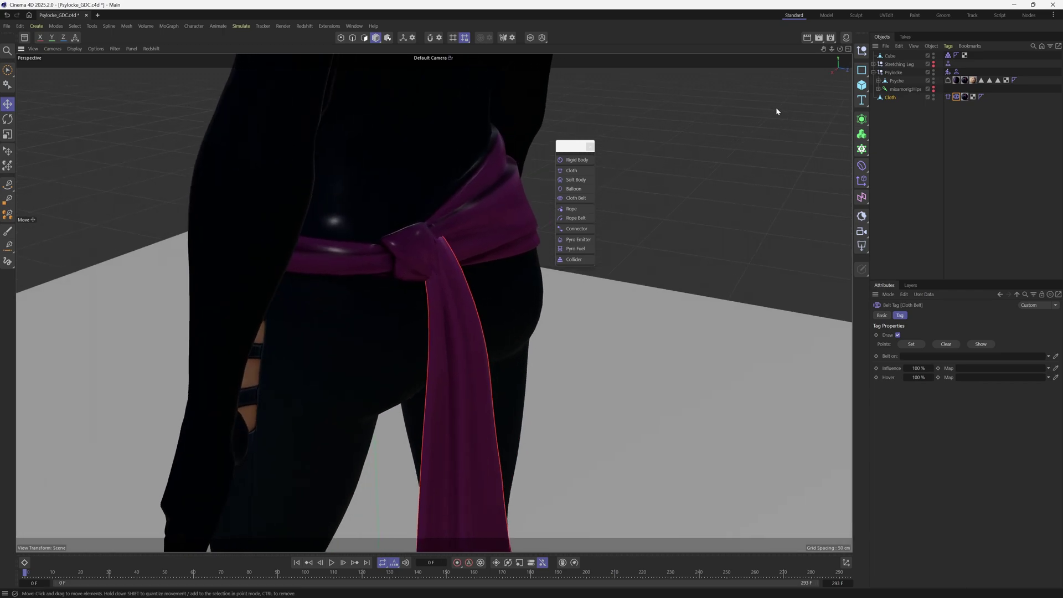
left_click(342, 38)
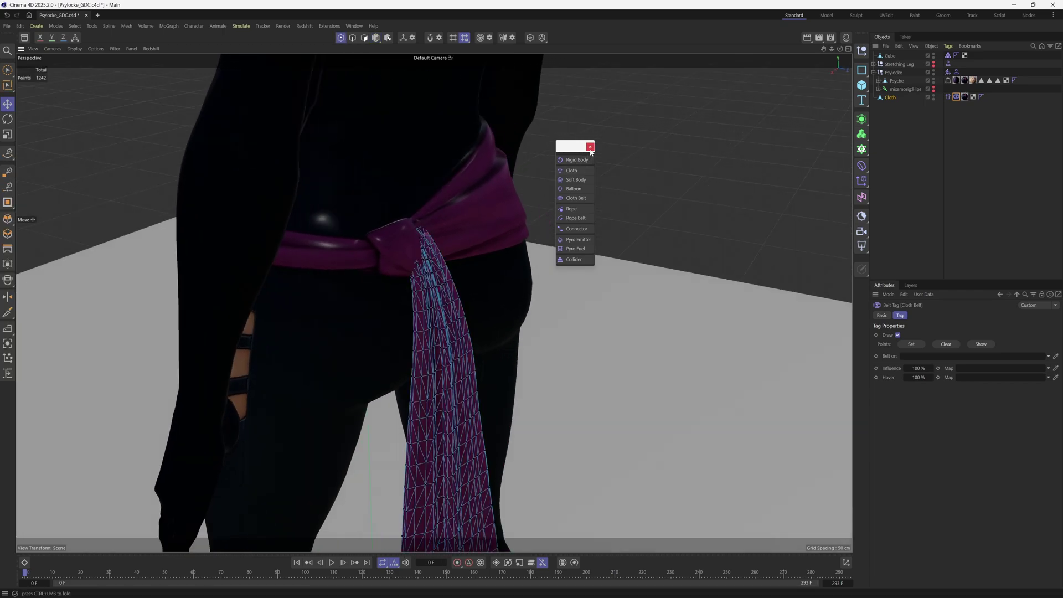
left_click(590, 150)
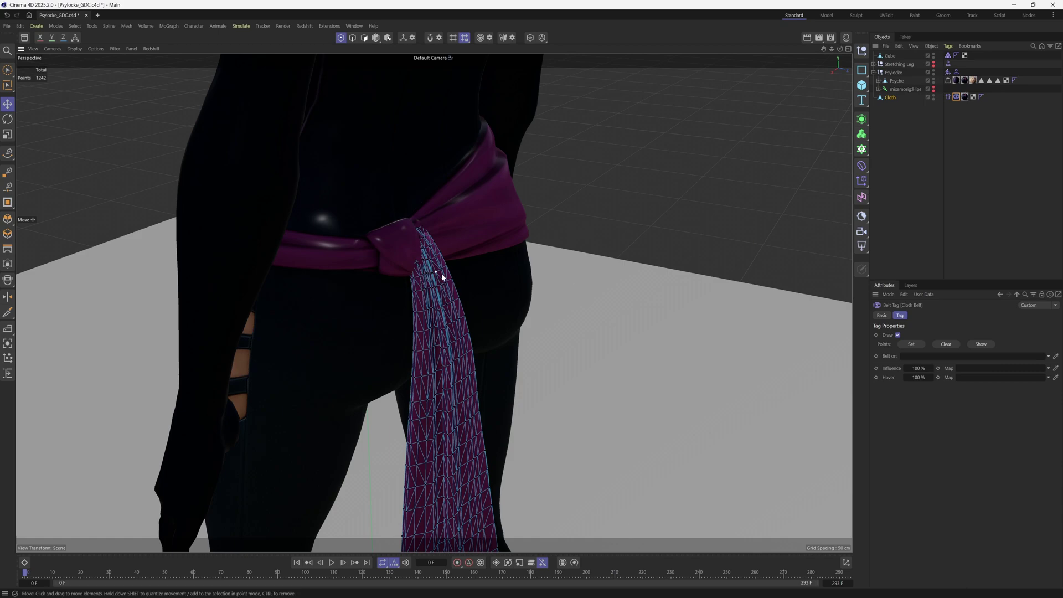
Step: Hide the Psyche body mesh in the viewport to expose the upper end of the sash
scroll(441, 274, "up", 10)
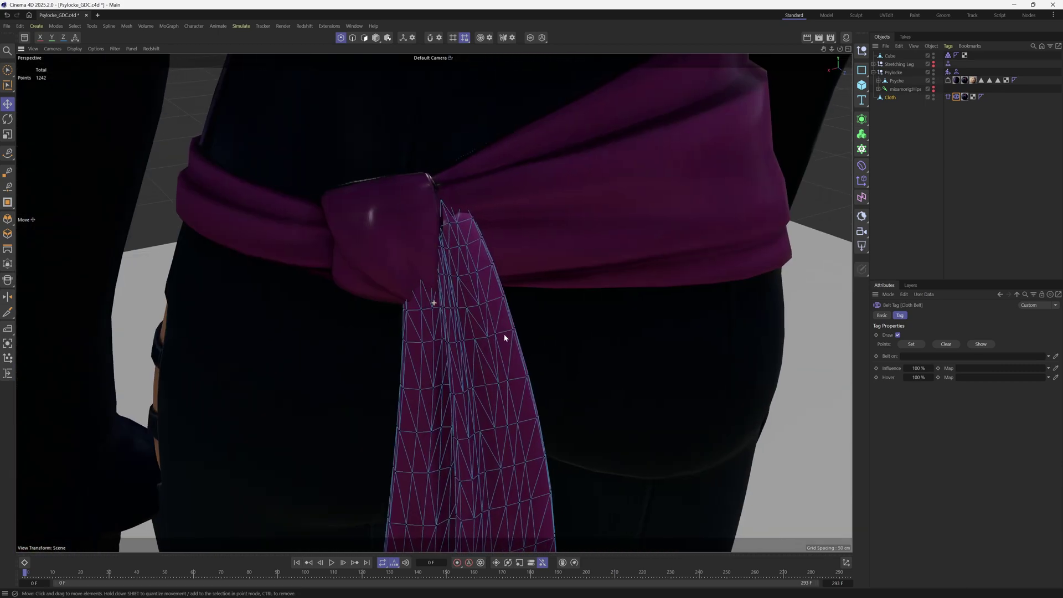
mouse_move(505, 337)
left_mouse_down("alt")
mouse_move(486, 356)
mouse_move(486, 344)
left_mouse_up("alt")
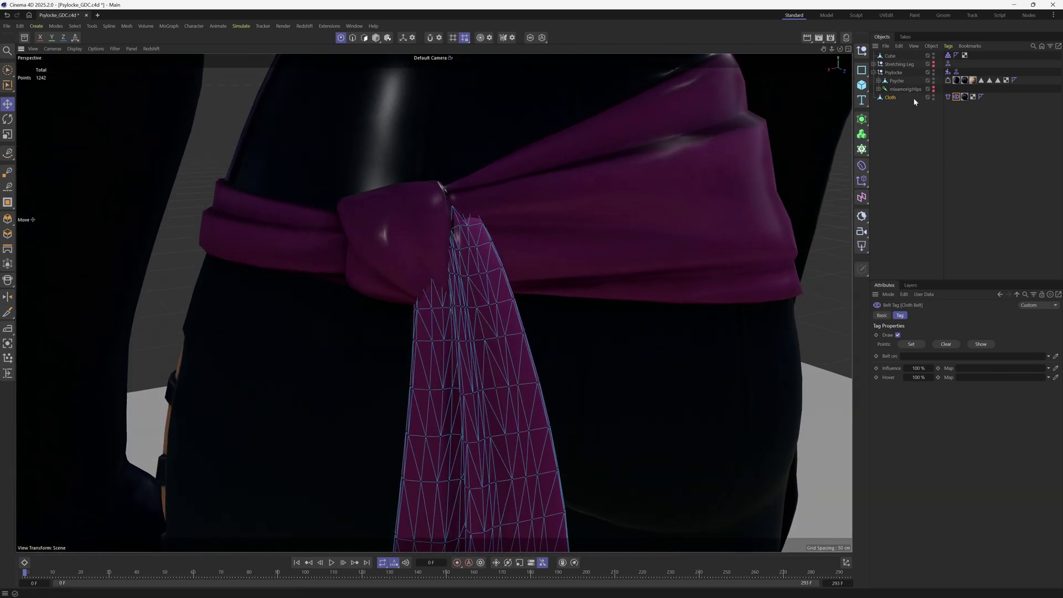
left_click(934, 82)
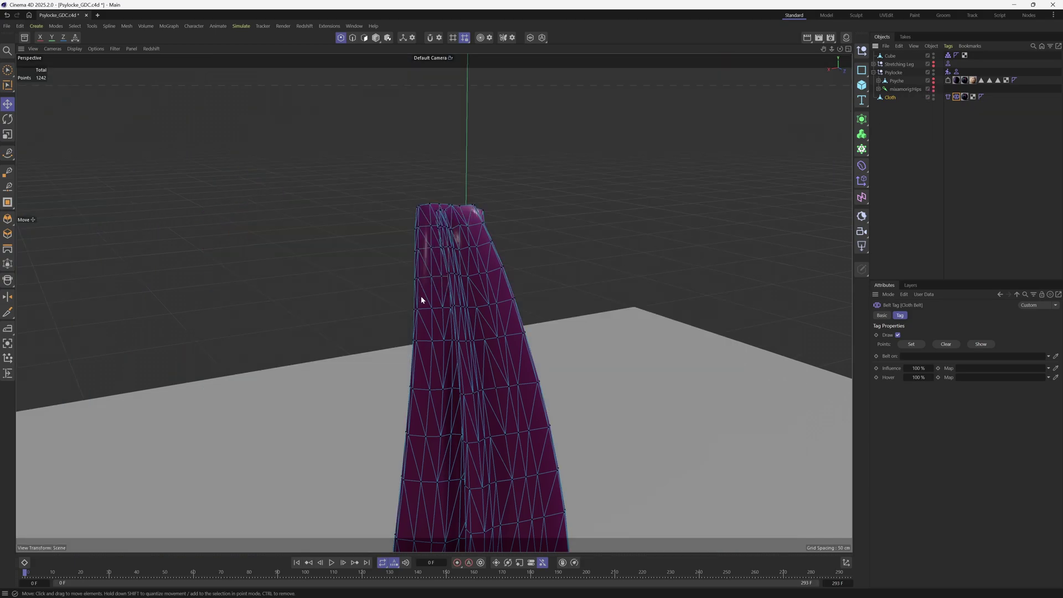
left_click_drag(423, 299, 506, 256, "alt")
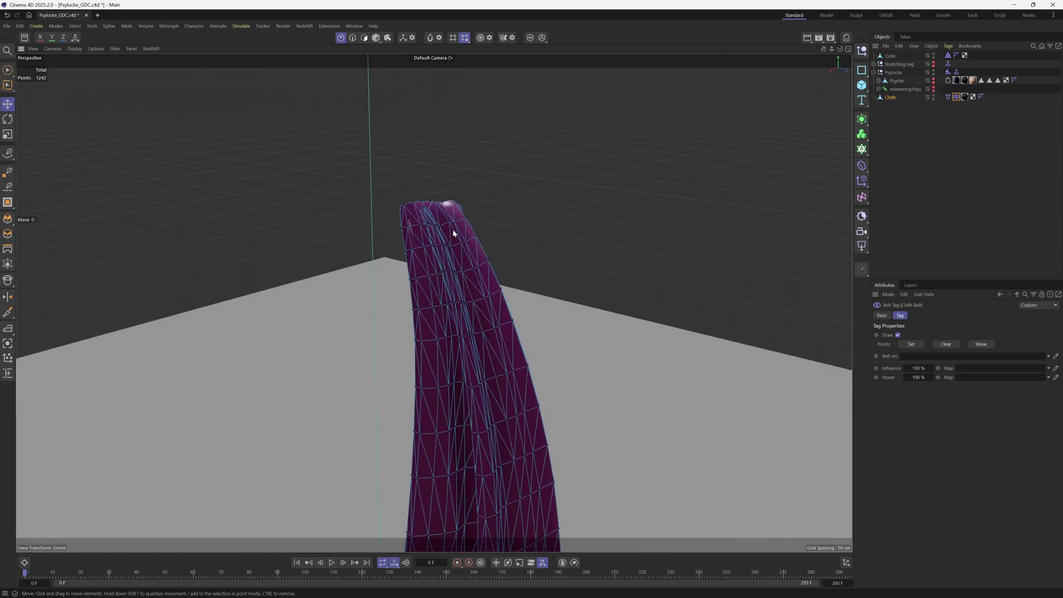
Step: Select the top five rows of sash points with Rectangle Selection
left_click(8, 70)
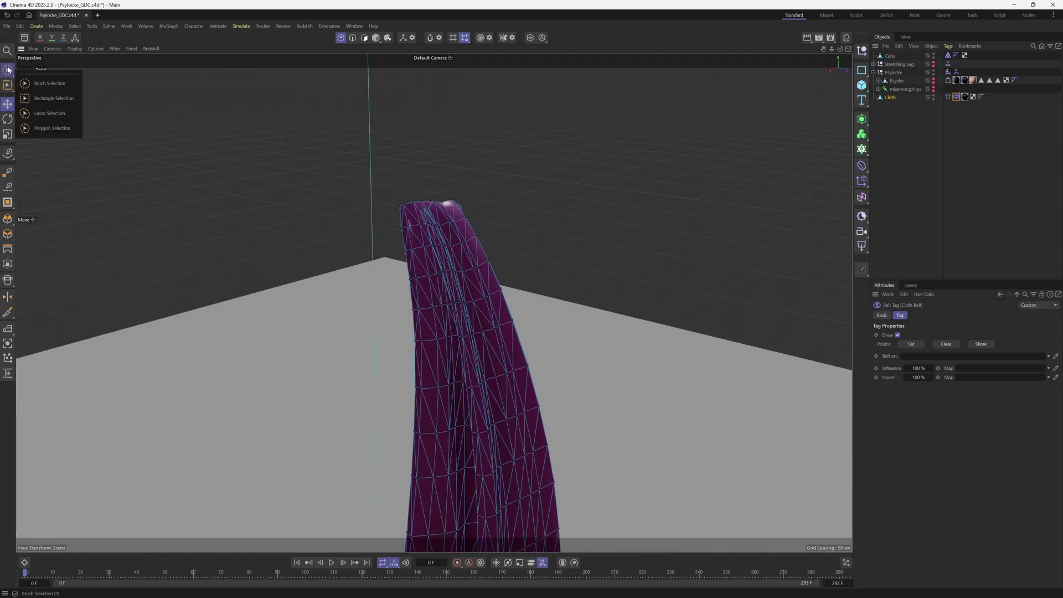
left_click(54, 99)
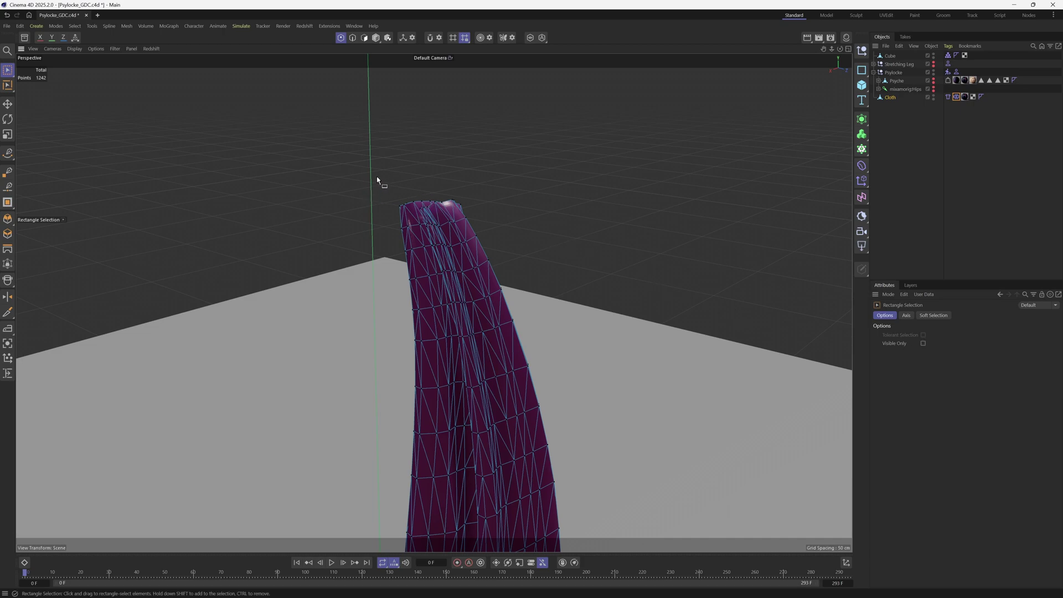
left_click_drag(376, 177, 537, 315)
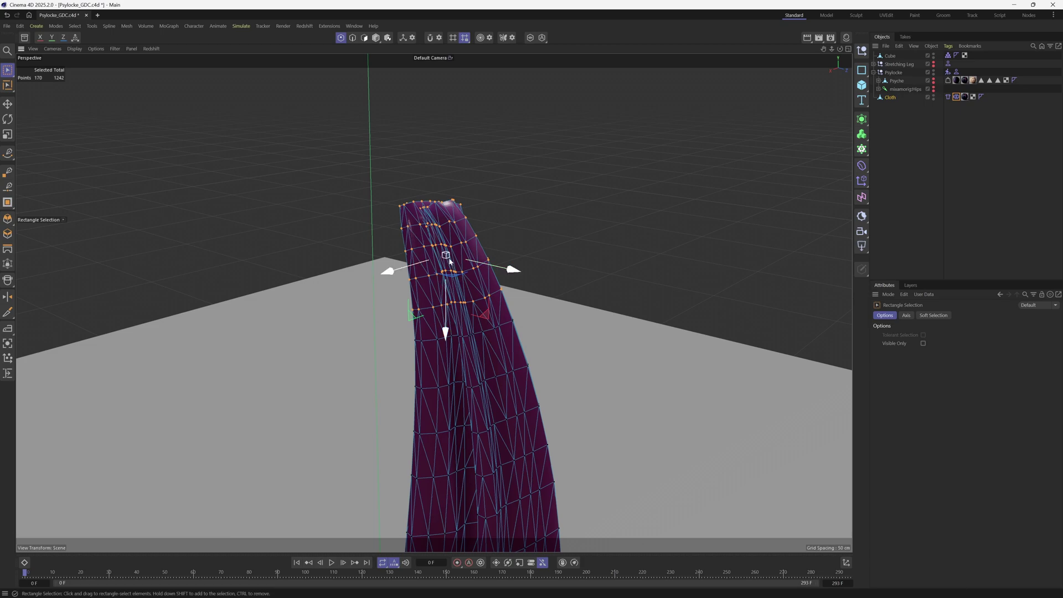
Step: Show the Psyche body mesh again and check the selected sash points against the waist knot
left_click_drag(441, 330, 624, 310, "alt")
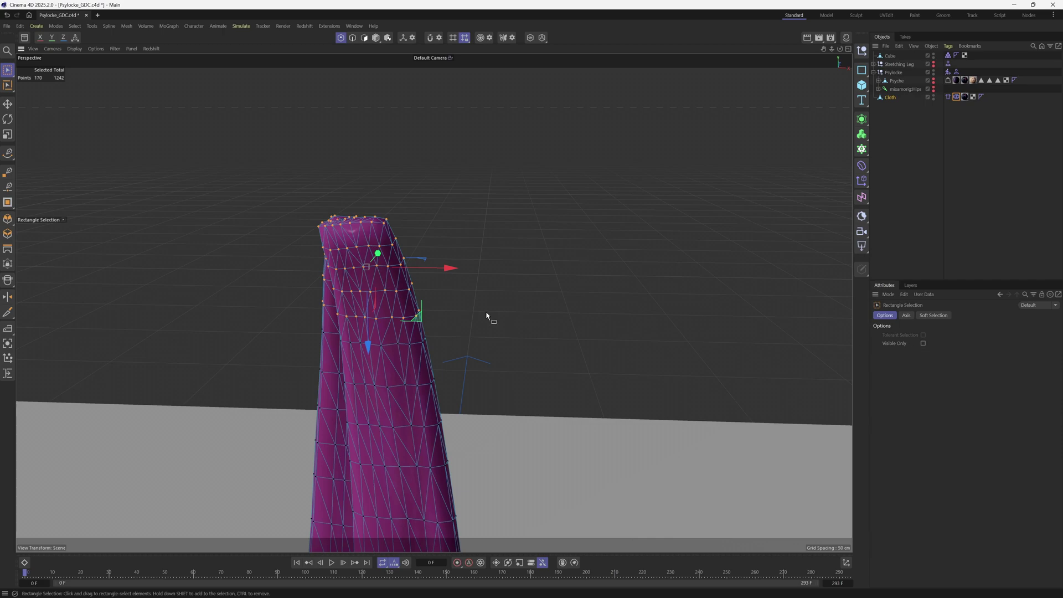
left_click_drag(489, 314, 572, 320, "alt")
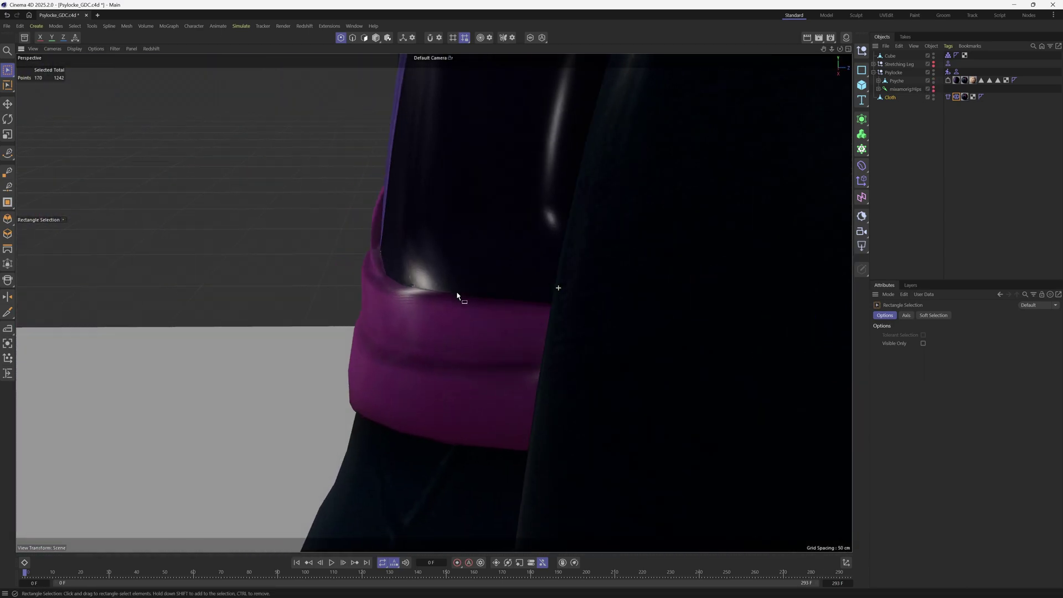
left_click_drag(457, 295, 474, 320, "alt")
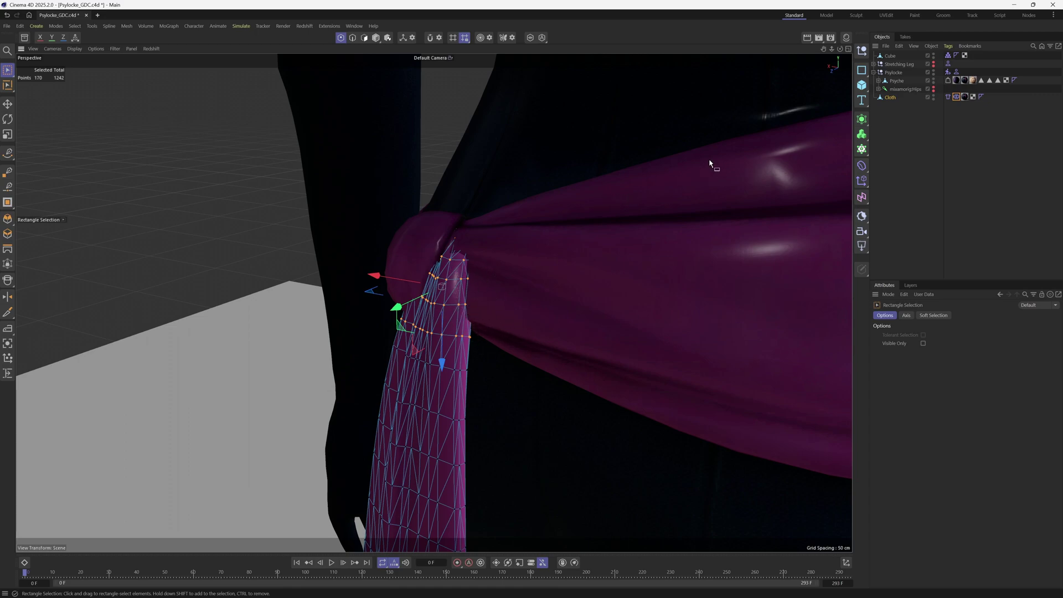
Step: Assign Psyche as the Cloth Belt tag's Belt on object and set the selected points as the belted points
left_click(956, 98)
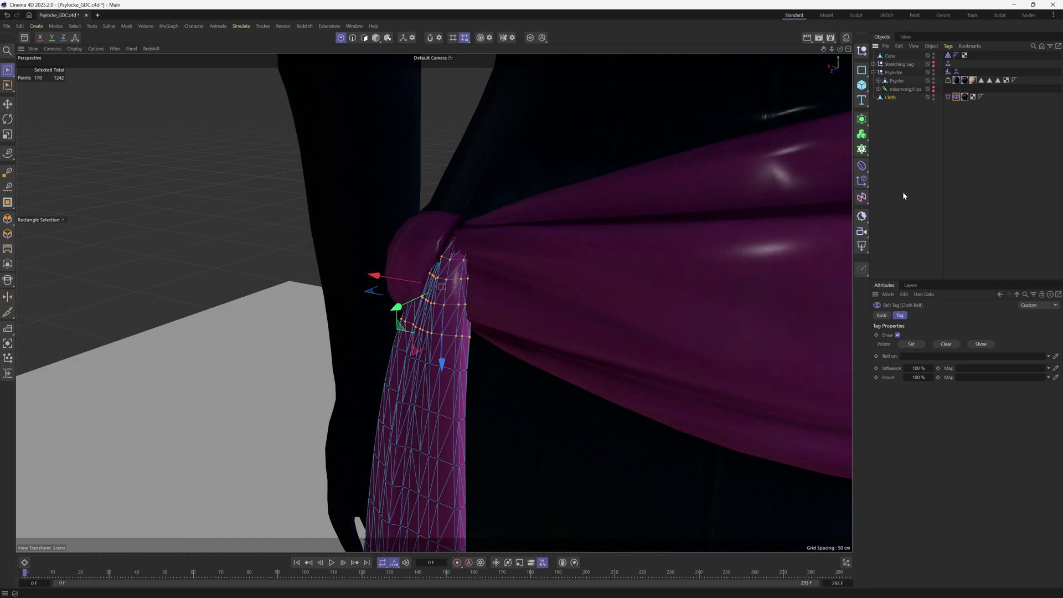
left_click_drag(897, 81, 922, 356)
left_click(911, 344)
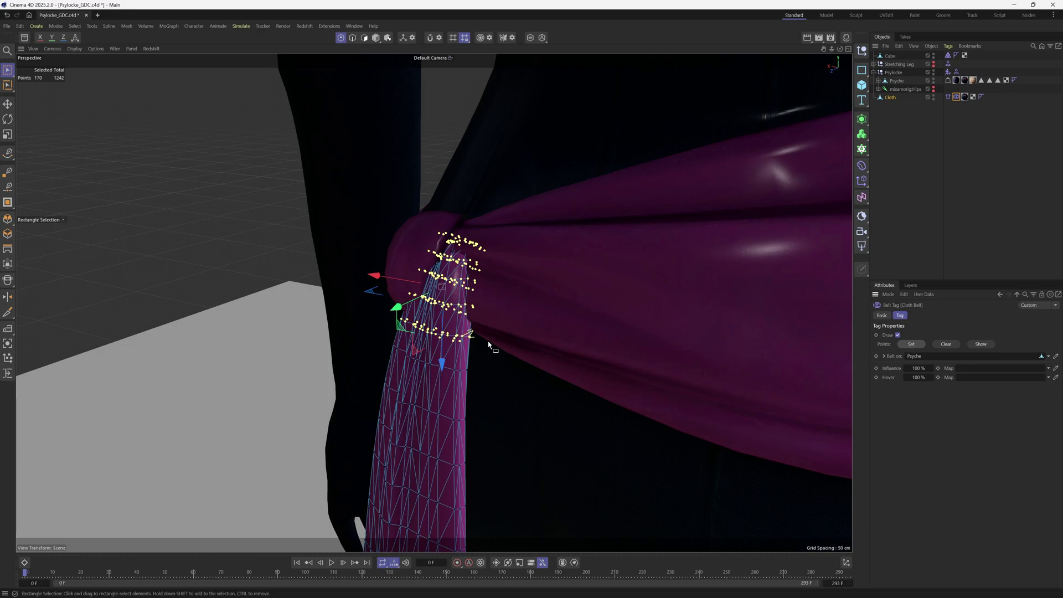
Step: Inspect the belt connections between the sash and the waist, and return to model mode
scroll(488, 344, "up", 8)
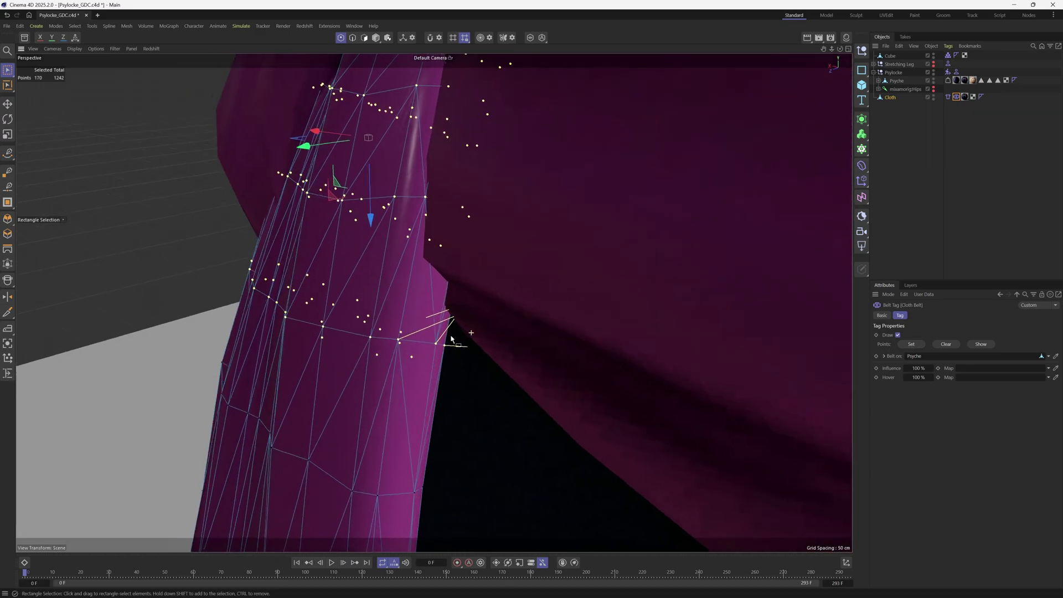
left_click_drag(451, 339, 400, 348, "alt")
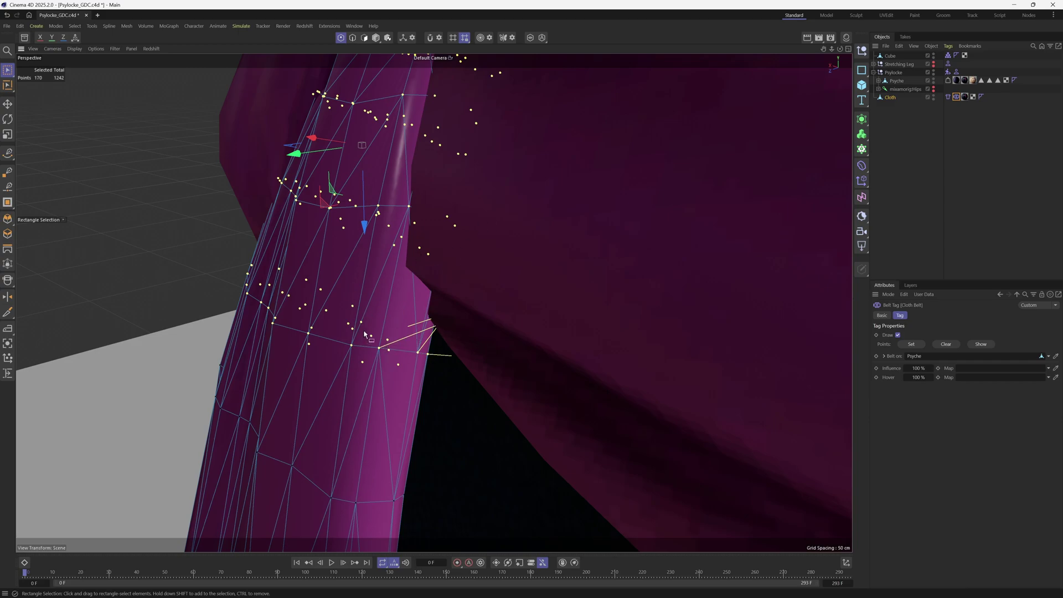
scroll(449, 280, "down", 10)
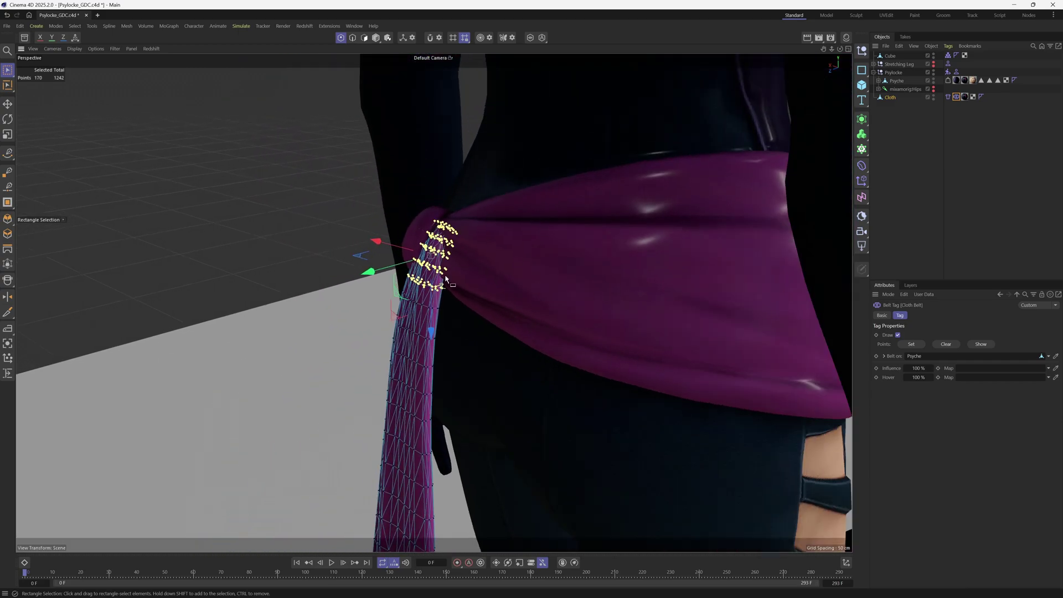
scroll(448, 280, "down", 8)
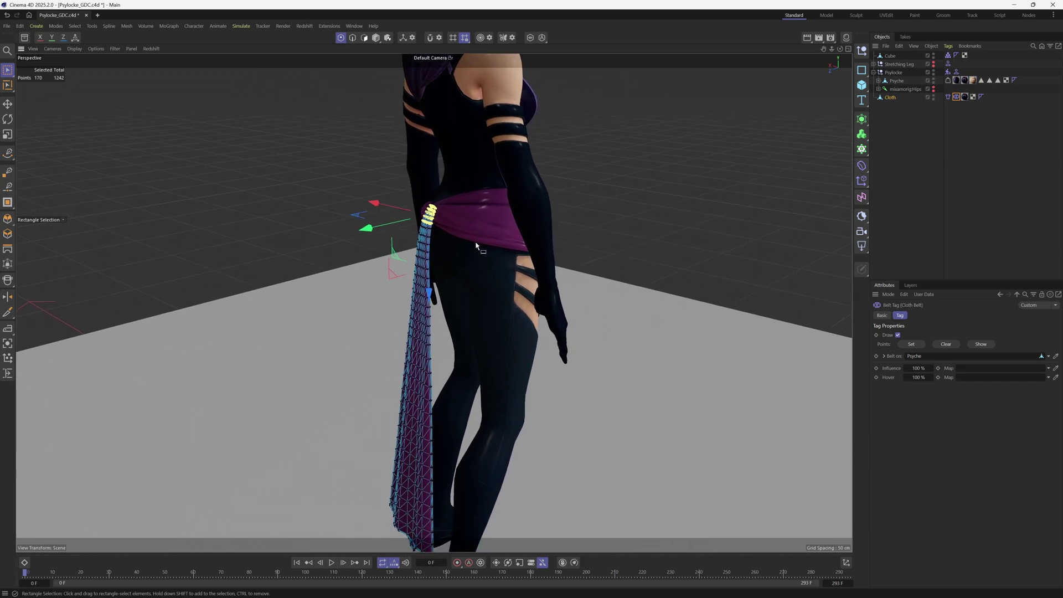
left_click(377, 38)
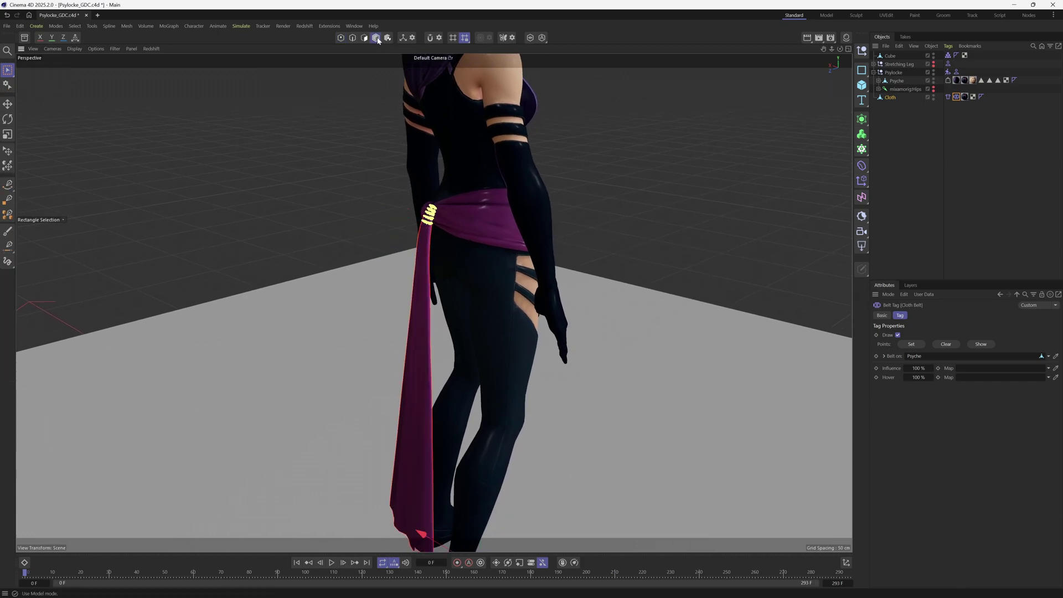
Step: Add a Collider simulation tag to the Psyche body mesh
left_click(948, 97)
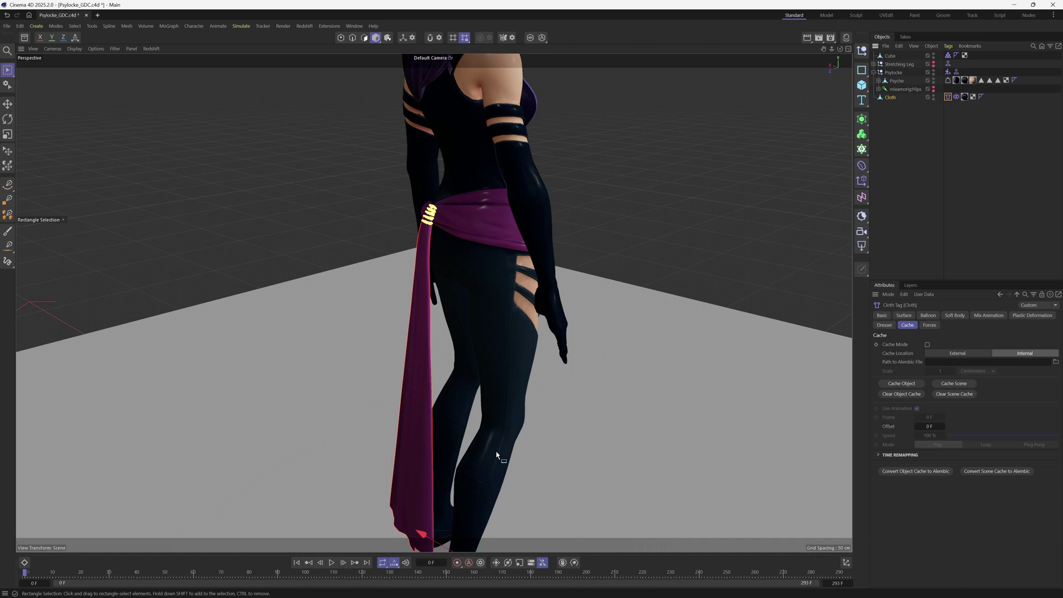
scroll(483, 260, "down", 3)
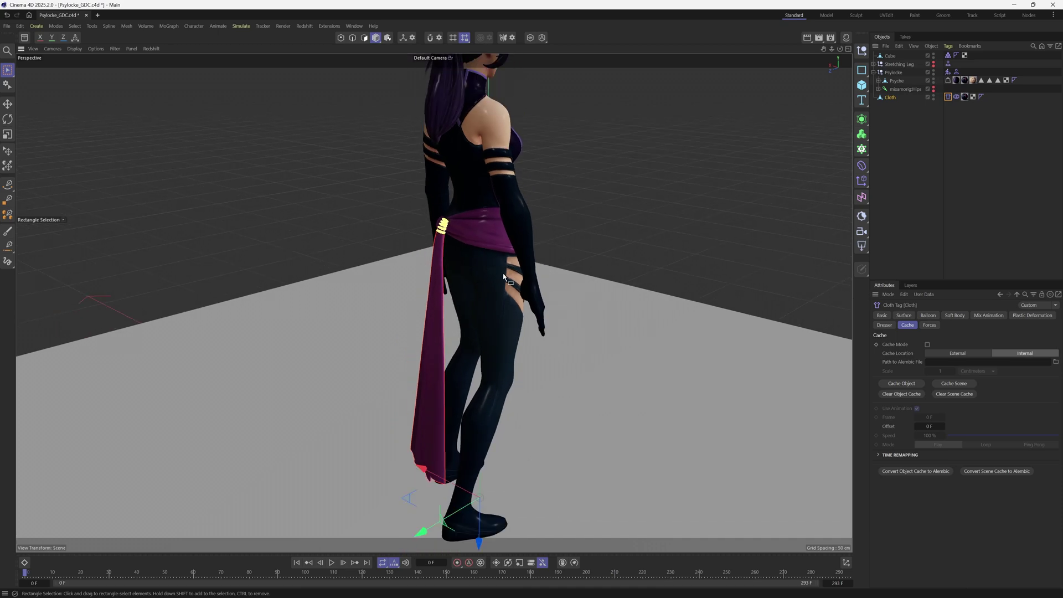
middle_click_drag(504, 277, 473, 294, "alt")
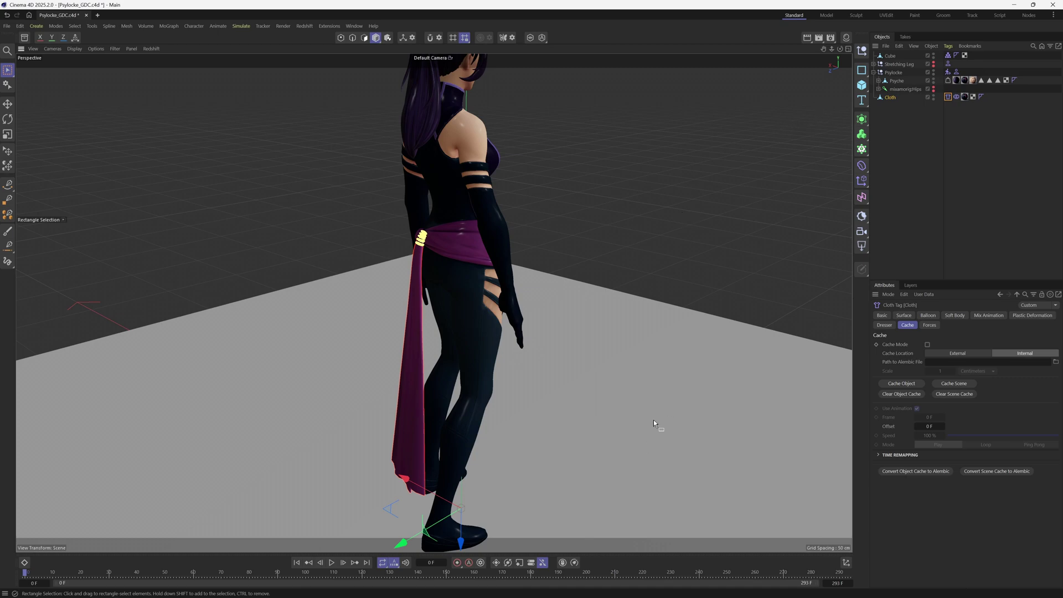
left_click(896, 81)
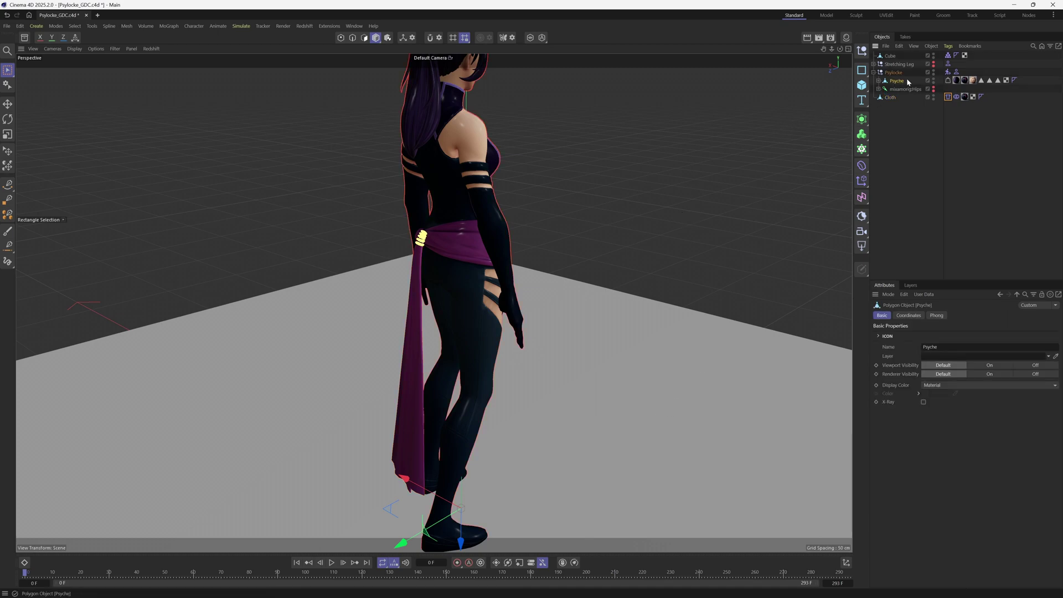
left_click(947, 46)
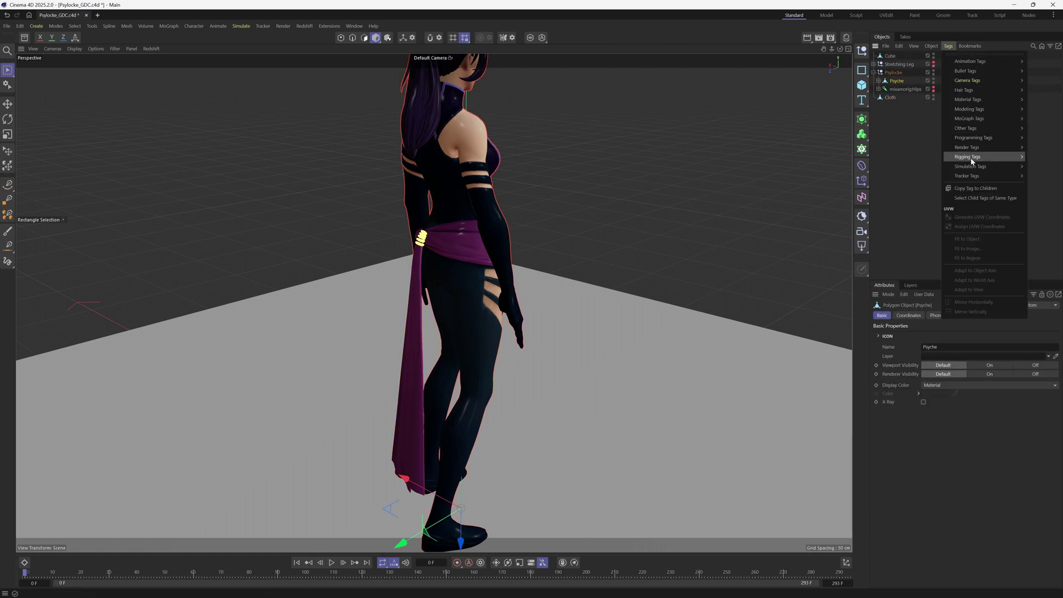
mouse_move(967, 171)
left_click(1044, 165)
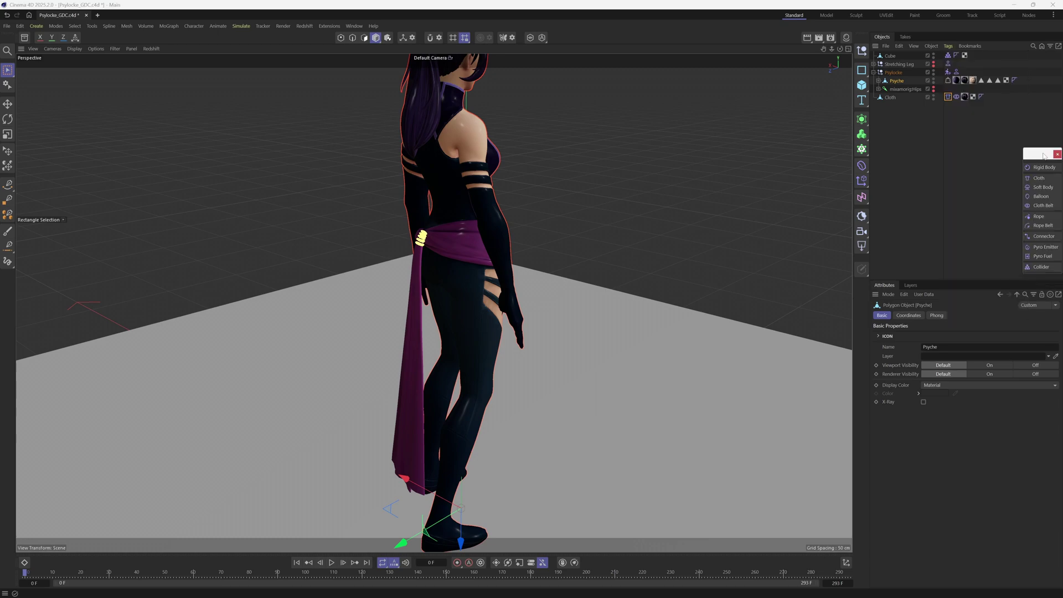
left_click_drag(1044, 153, 681, 121)
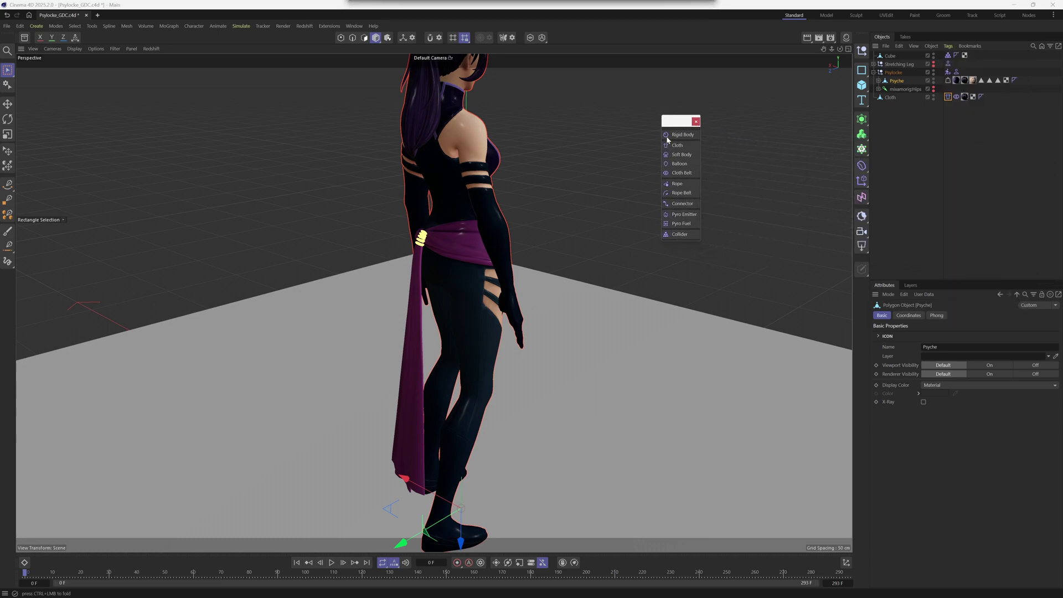
left_click(681, 235)
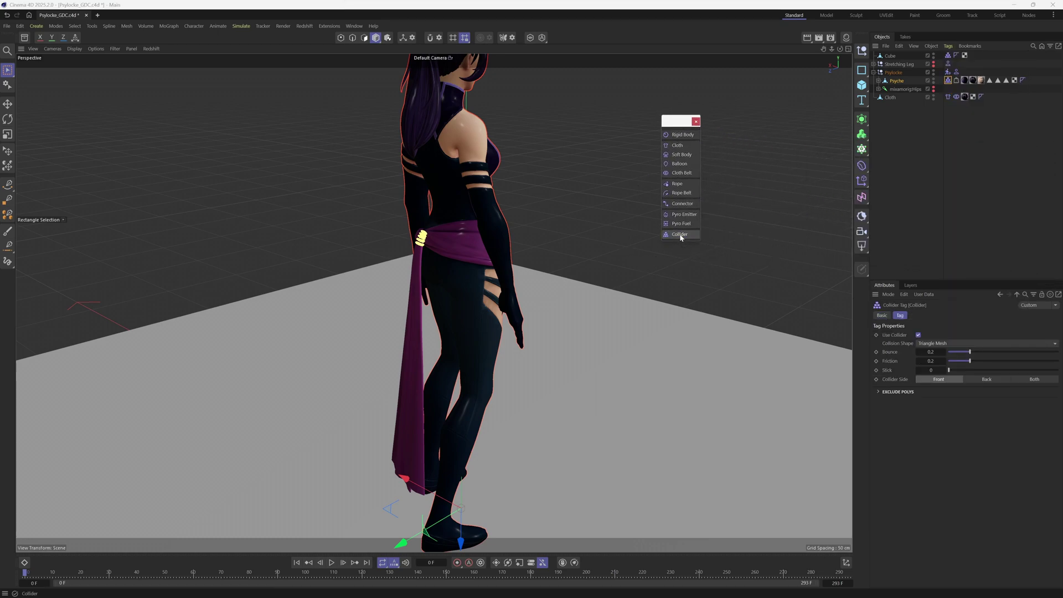
left_click(696, 122)
Step: Cache the whole scene's simulation from the sash's Cloth tag, using the internal cache location
left_click(948, 97)
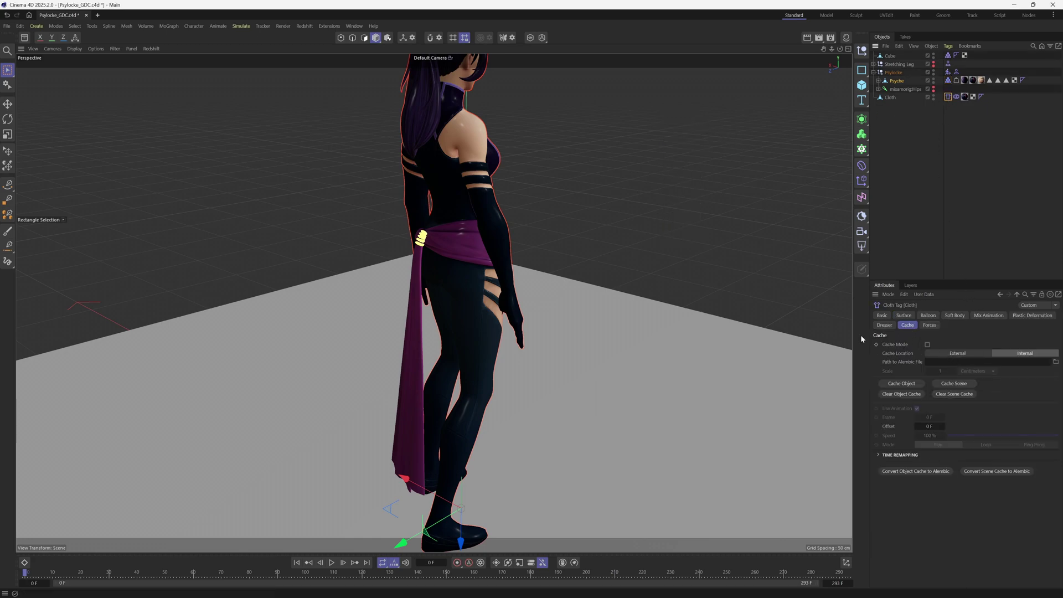
left_click(964, 385)
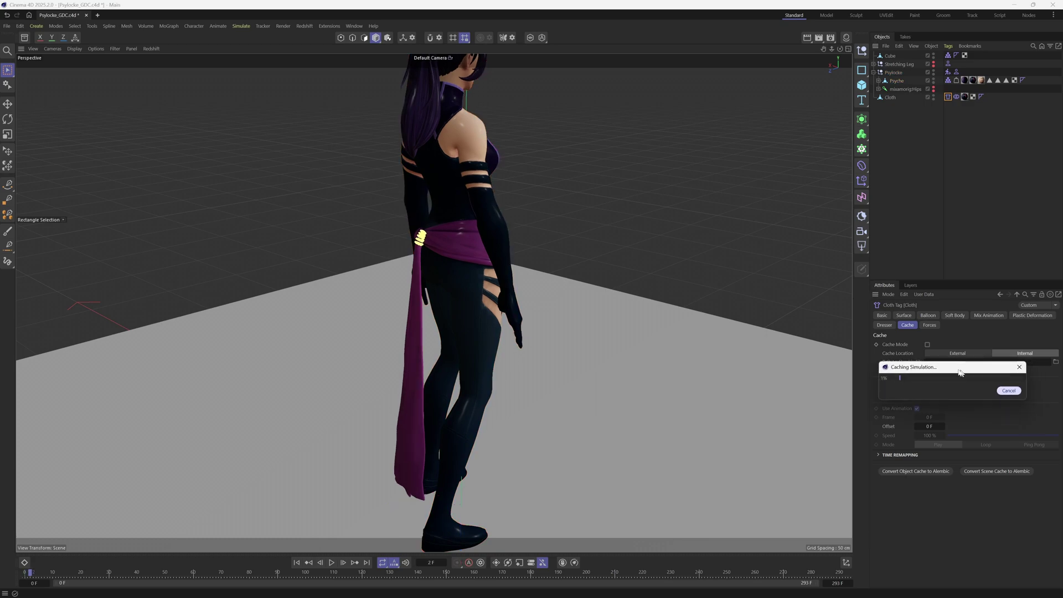
left_click_drag(970, 375, 633, 276)
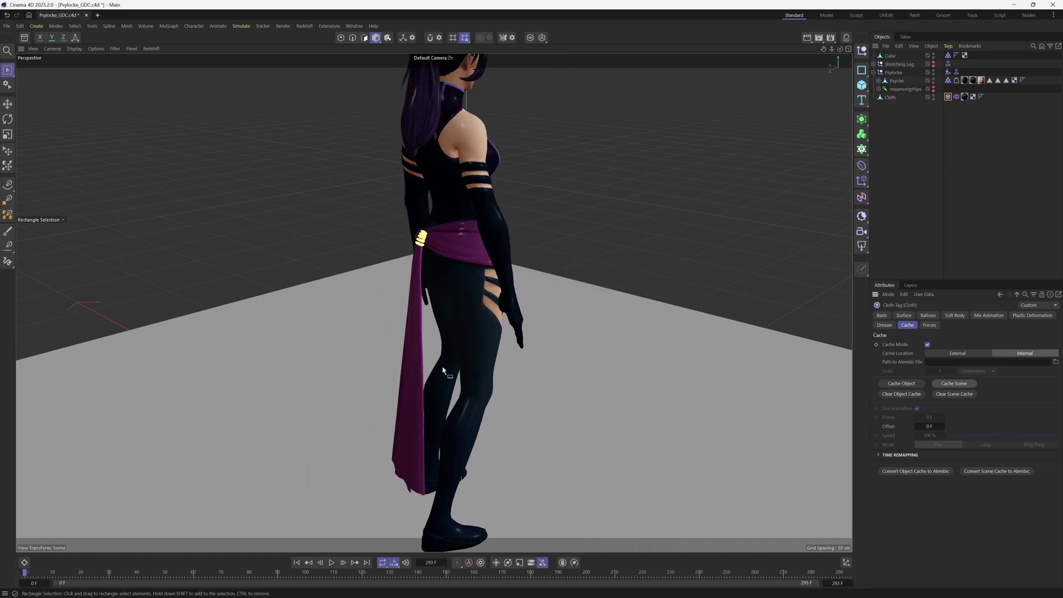
Step: Play back the cached animation to check the sash's motion, and show the Cloth tag's Surface settings
left_click(334, 563)
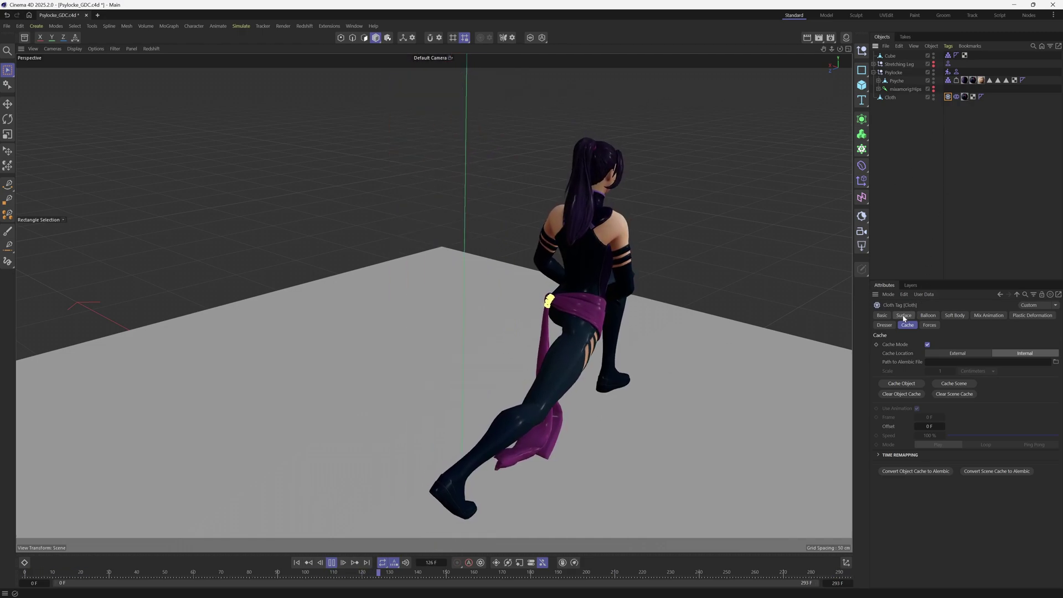
left_click(904, 316)
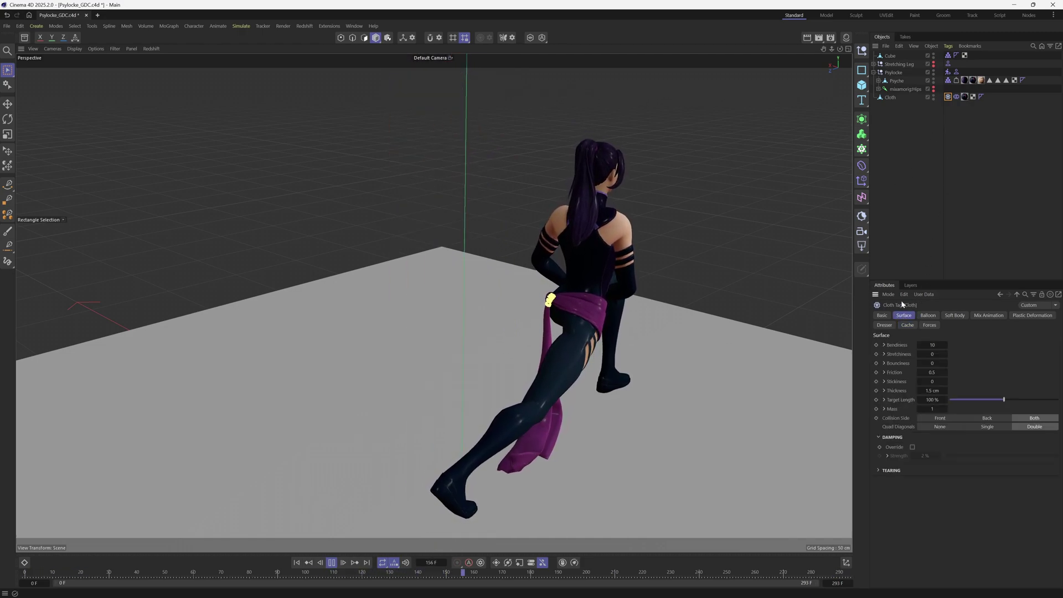